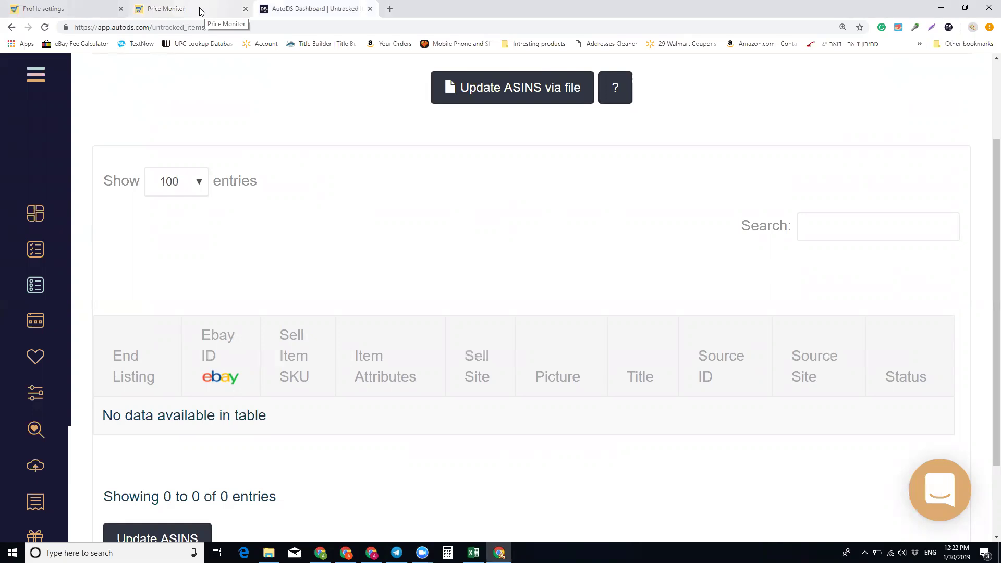
Check the DSM Tool Price Monitor tab, then return to and scroll the AutoDS untracked items page.
{"action": "left_click", "coordinate": [200, 12]}
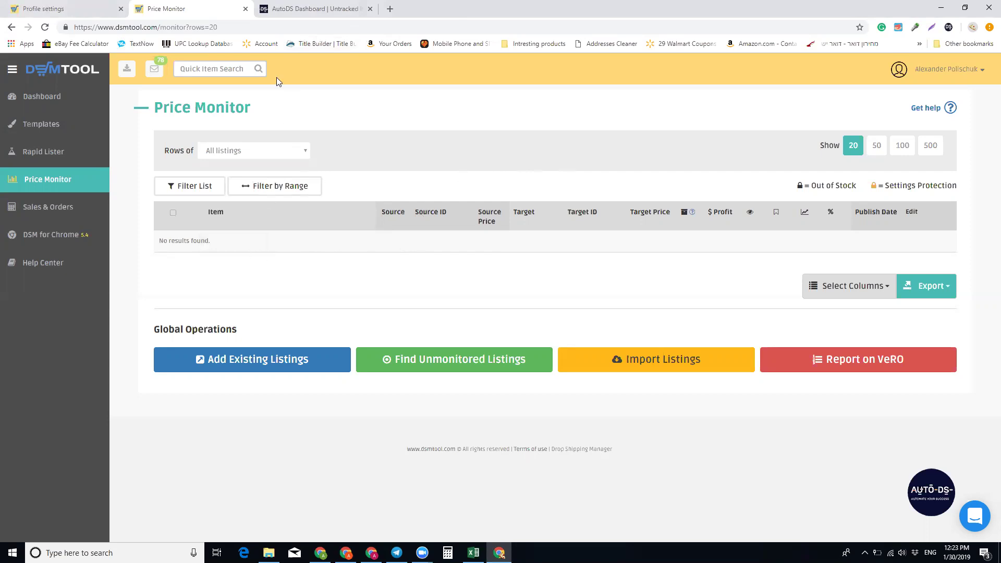
{"action": "left_click", "coordinate": [308, 12]}
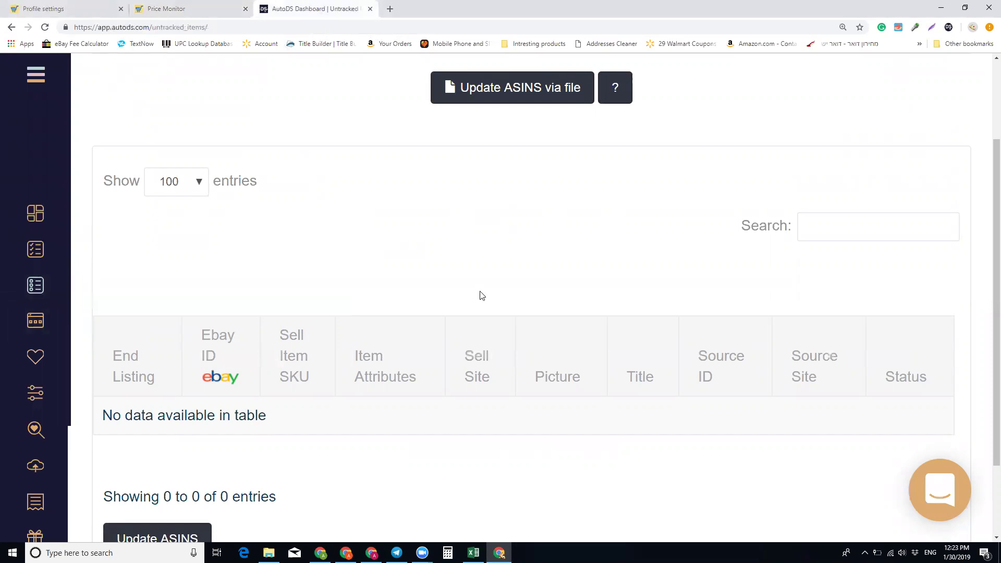
{"action": "scroll", "coordinate": [573, 303], "scroll_direction": "down", "scroll_amount": 2}
{"action": "mouse_move", "coordinate": [987, 290]}
{"action": "left_mouse_down"}
{"action": "mouse_move", "coordinate": [987, 242]}
{"action": "mouse_move", "coordinate": [985, 290]}
{"action": "left_mouse_up"}
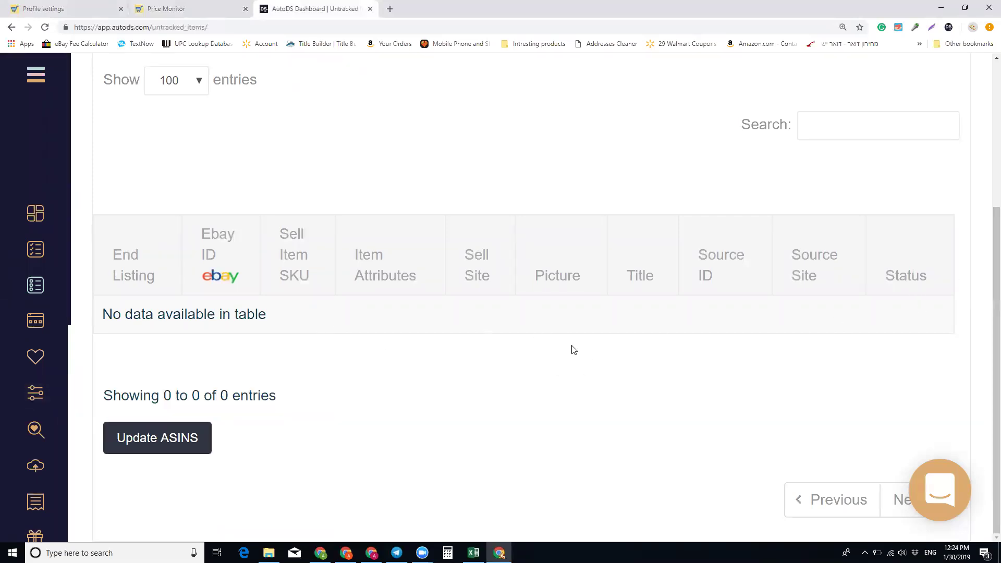
{"action": "scroll", "coordinate": [985, 297], "scroll_direction": "up", "scroll_amount": 2}
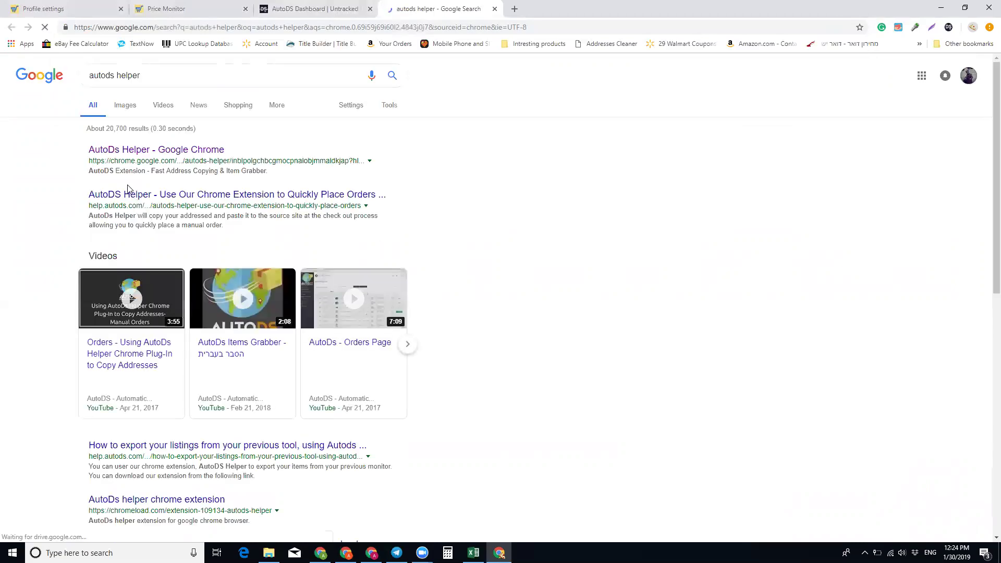
Open the 'AutoDs Helper - Google Chrome' result to reach its Chrome Web Store page.
{"action": "left_click", "coordinate": [145, 155]}
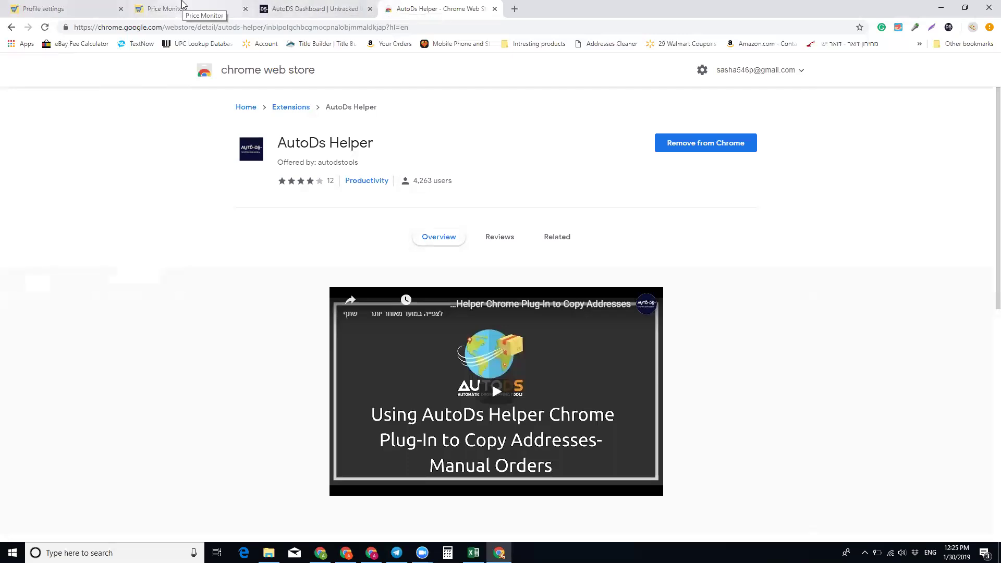
Switch to the DSM Tool Price Monitor browser tab.
{"action": "left_click", "coordinate": [182, 5]}
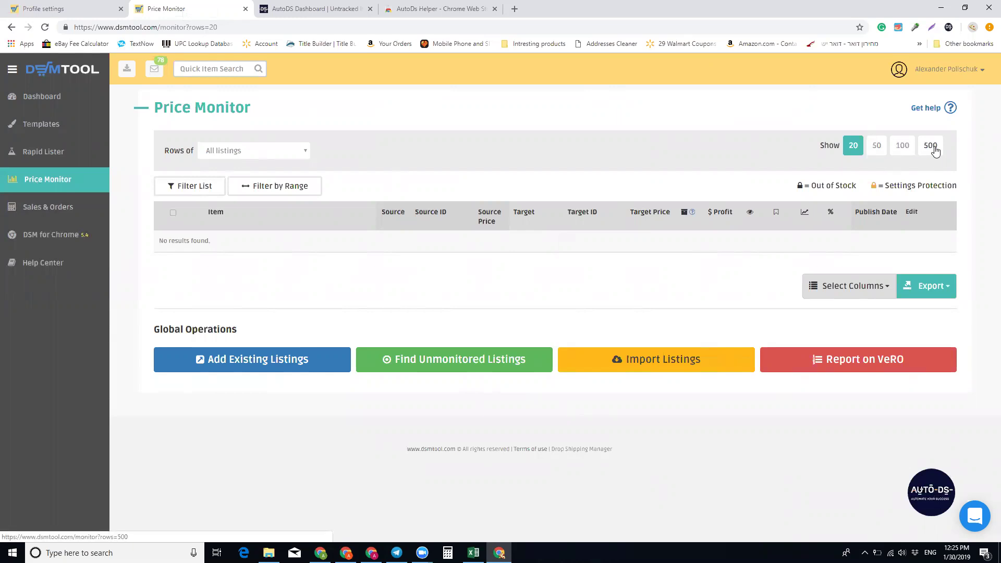
Show 500 listings, then extract them with the AutoDS Helper exporter and export as CSV.
{"action": "left_click", "coordinate": [935, 151]}
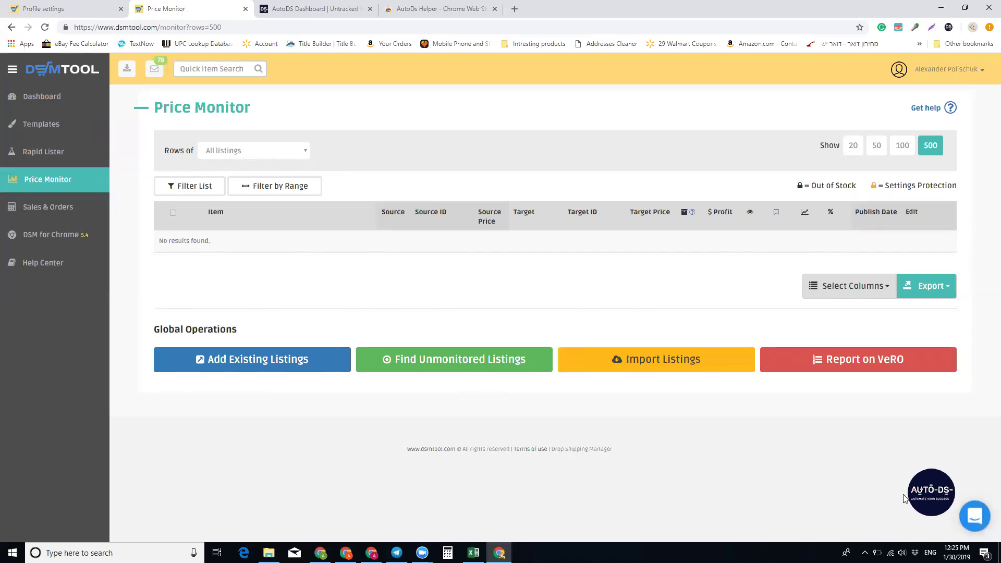
{"action": "left_click", "coordinate": [922, 497]}
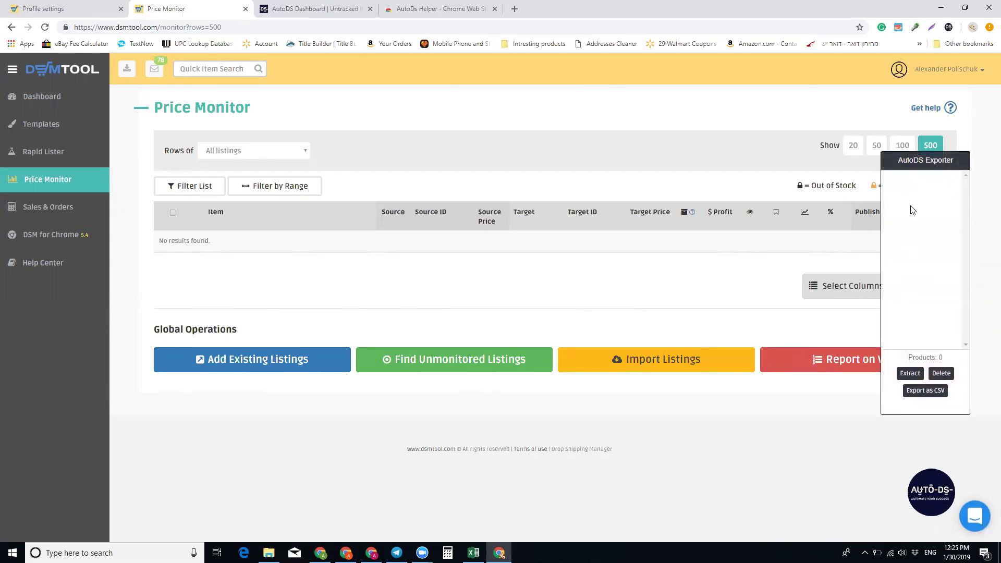
{"action": "left_click", "coordinate": [907, 374]}
{"action": "left_click", "coordinate": [915, 396]}
{"action": "left_click", "coordinate": [926, 389]}
On the AutoDS tab, upload the DSM Export (1) file from Downloads via Update ASINS via file.
{"action": "left_click", "coordinate": [292, 8]}
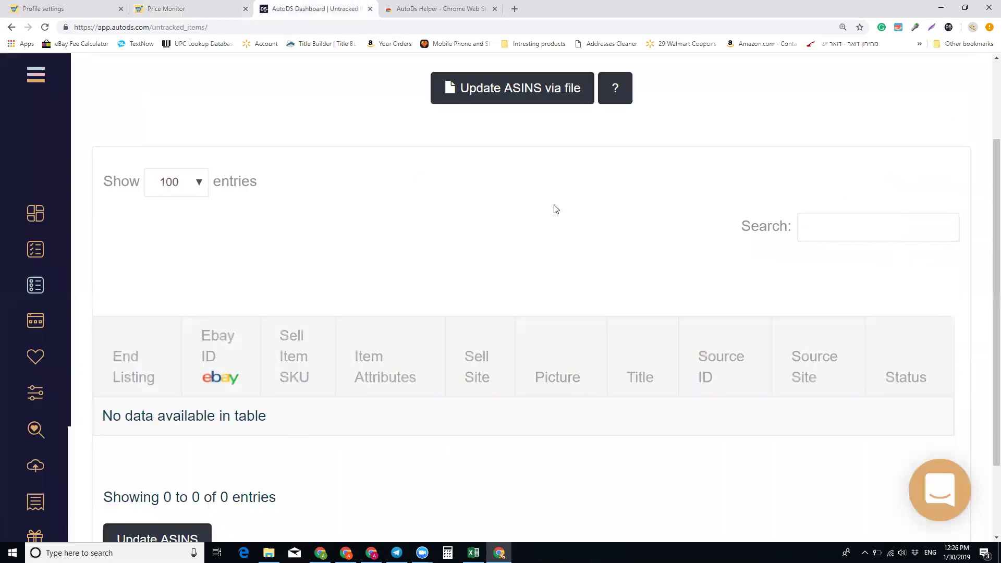
{"action": "left_click", "coordinate": [496, 91]}
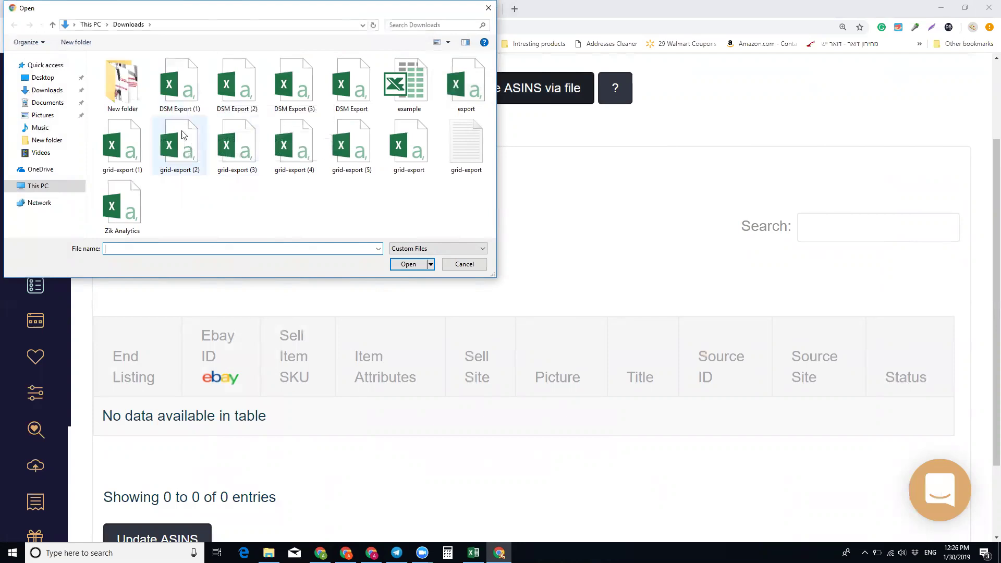
{"action": "mouse_move", "coordinate": [180, 84]}
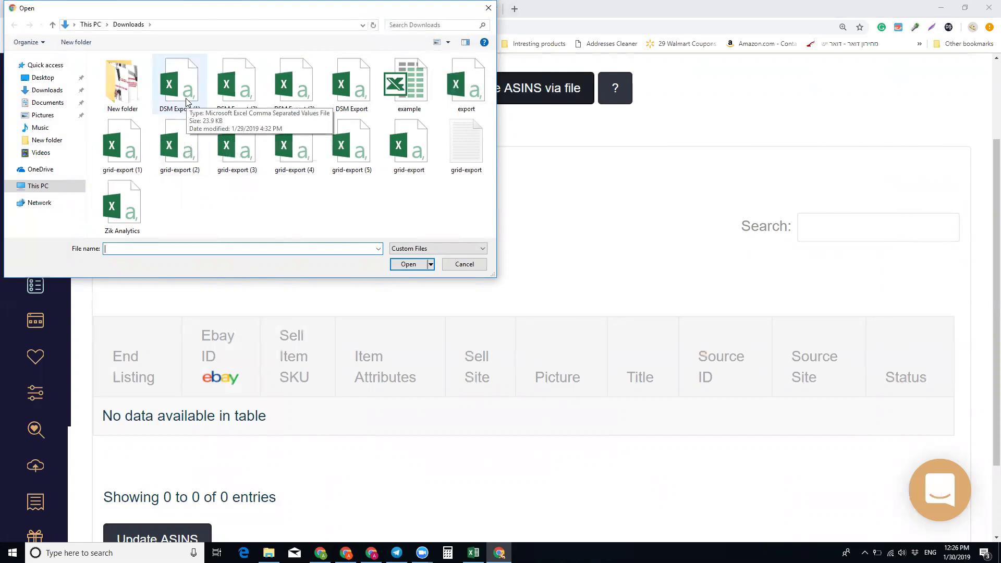
{"action": "left_click", "coordinate": [186, 101]}
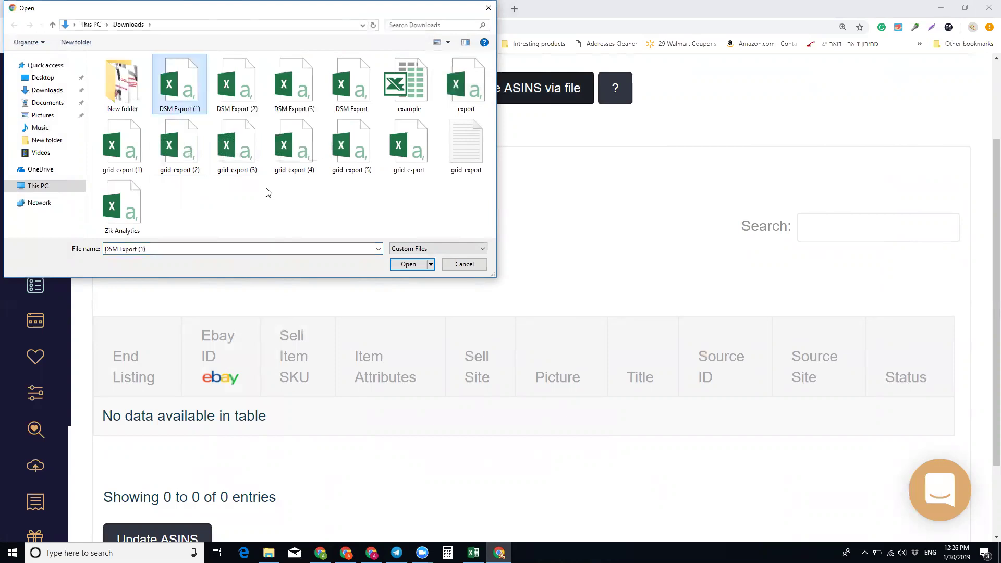
{"action": "left_click", "coordinate": [402, 263]}
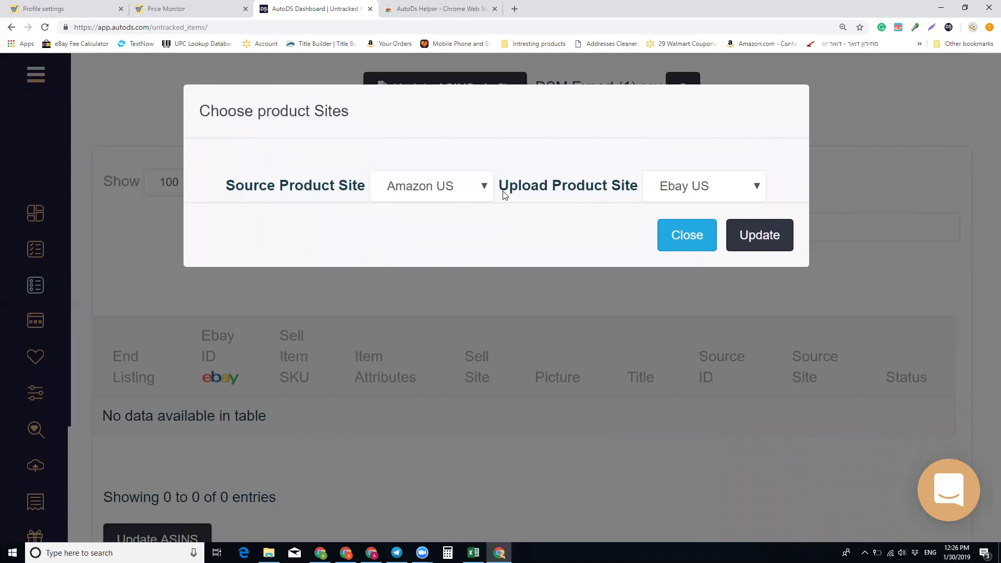
Choose Amazon UK as the source site and Ebay UK as the upload site.
{"action": "left_click", "coordinate": [483, 192]}
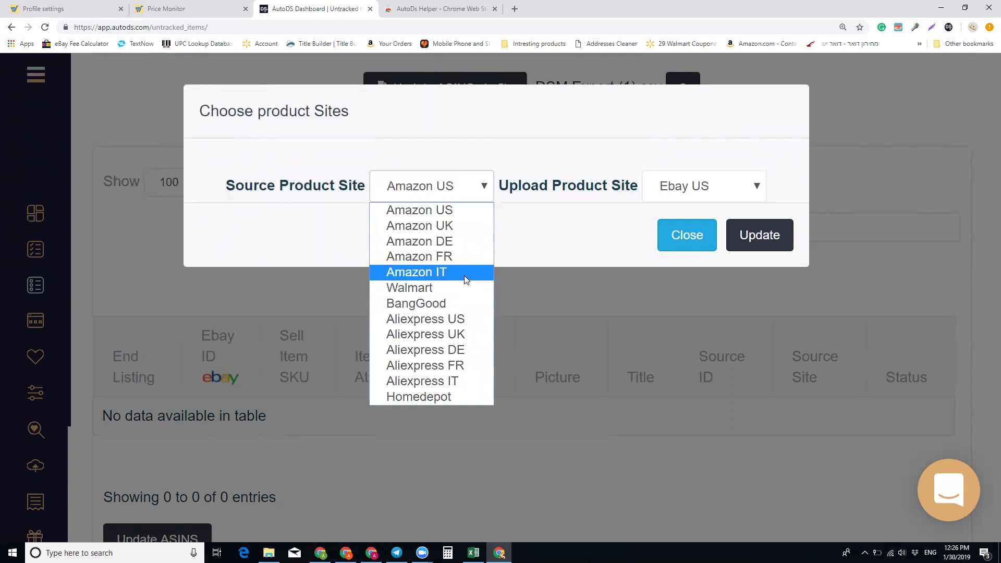
{"action": "left_click", "coordinate": [487, 195]}
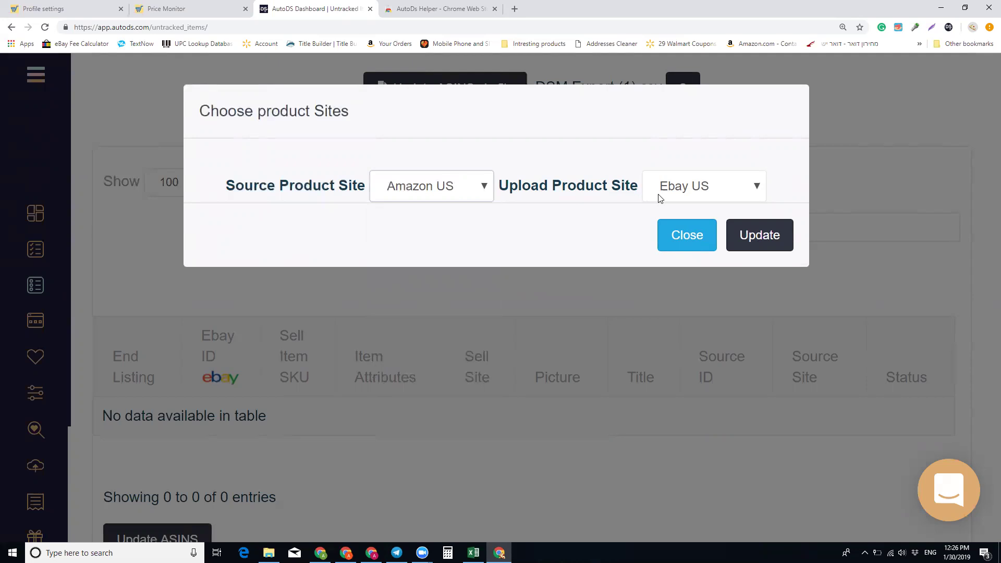
{"action": "left_click", "coordinate": [659, 195]}
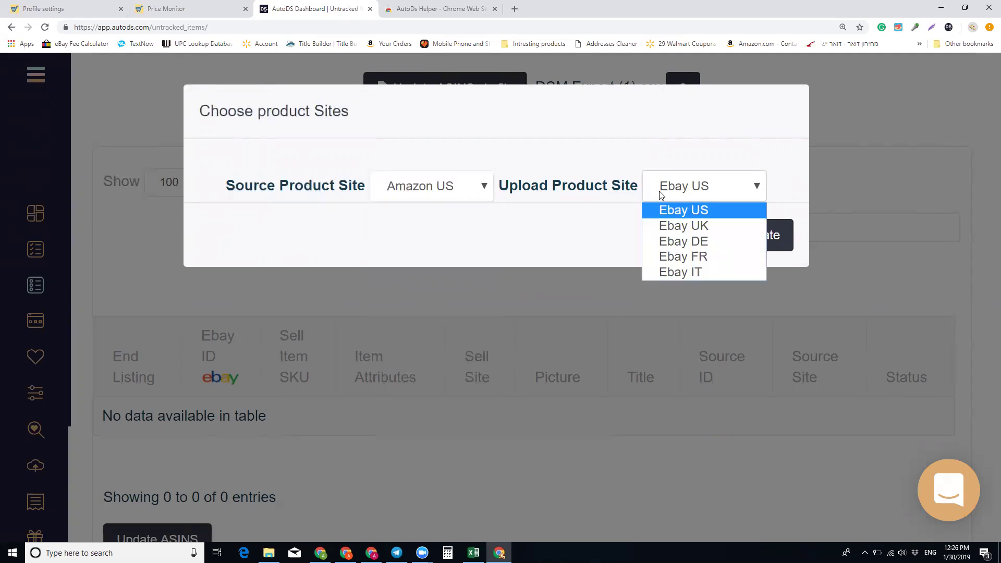
{"action": "left_click", "coordinate": [464, 190]}
{"action": "left_click", "coordinate": [452, 227]}
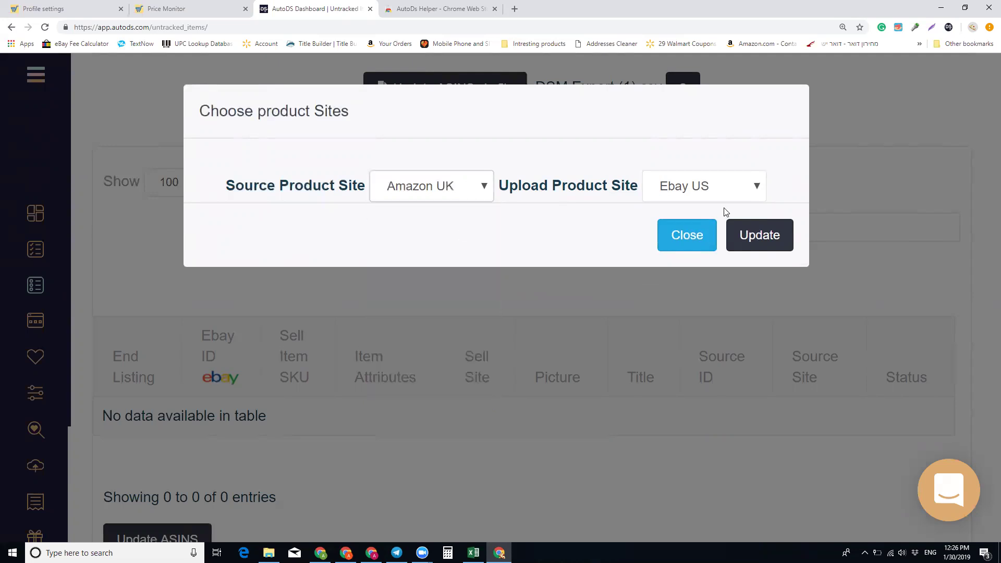
{"action": "left_click", "coordinate": [717, 189]}
{"action": "left_click", "coordinate": [715, 225]}
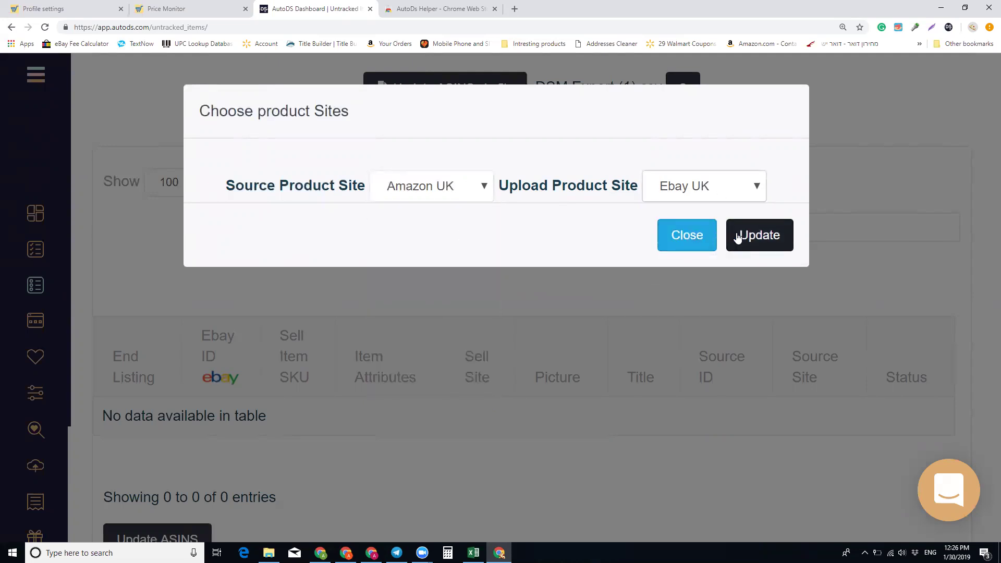